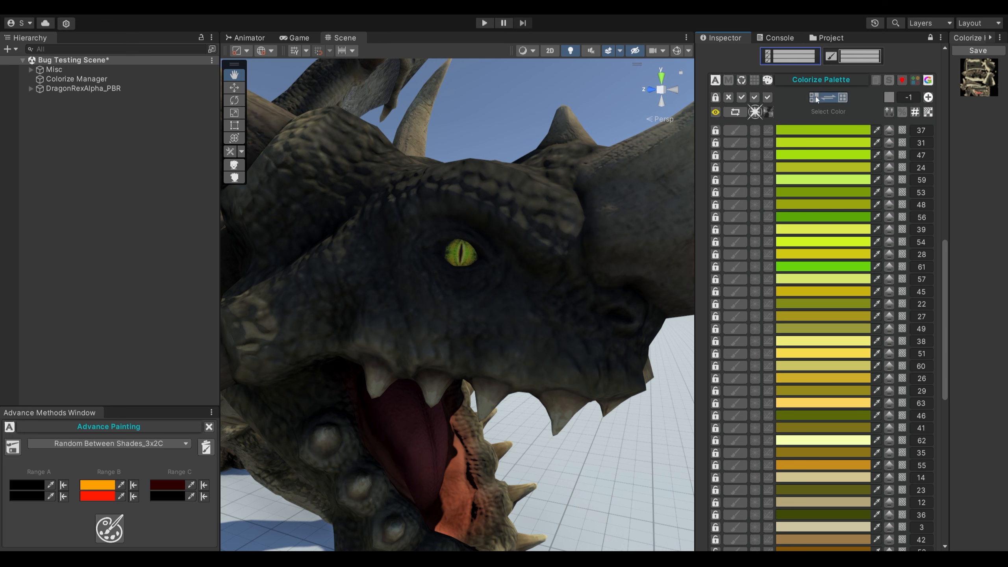
# Open the Segmentation & Consolidation settings for the palette and choose the Manual Precision Targeting mode.
pyautogui.click(816, 96)
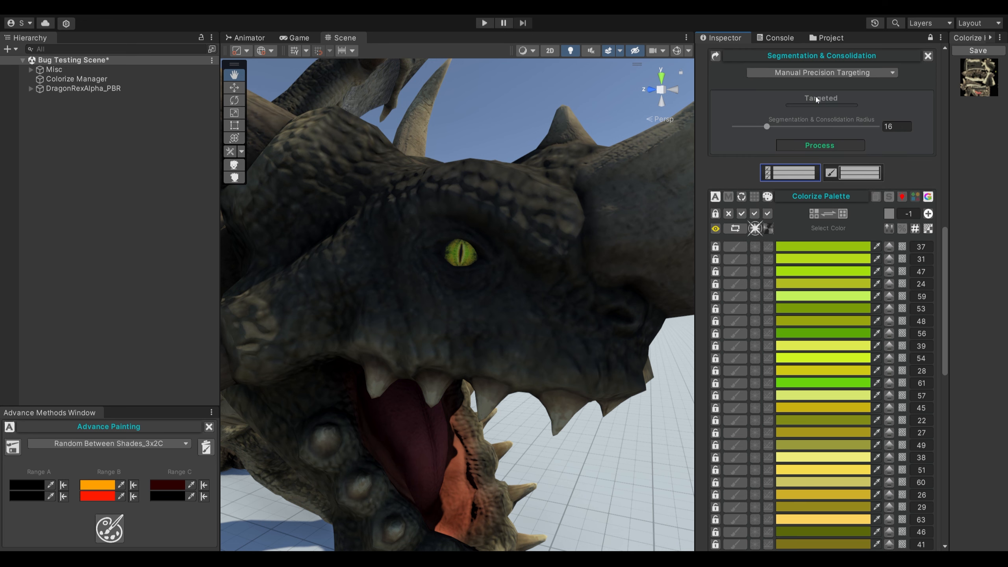
pyautogui.click(838, 75)
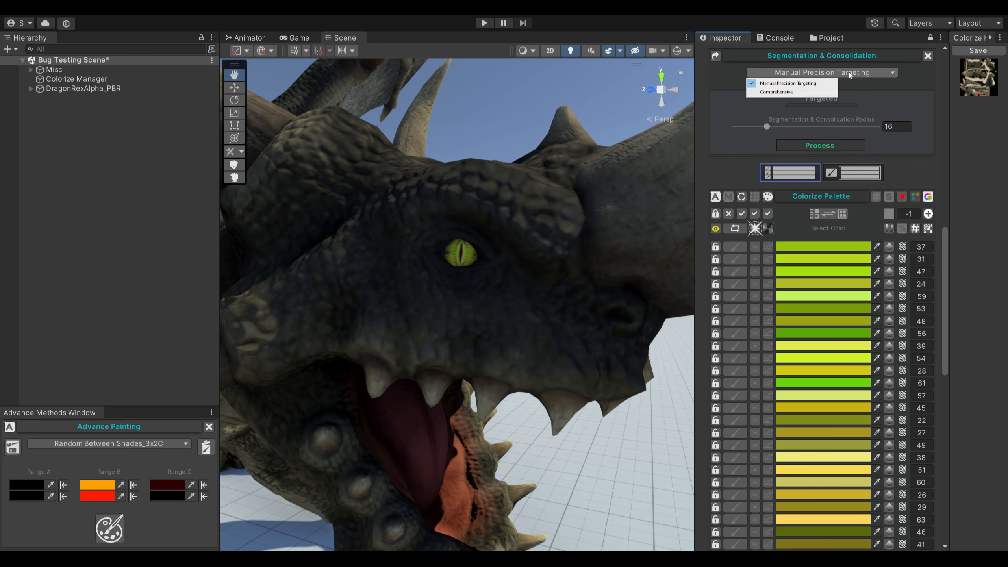
pyautogui.click(813, 82)
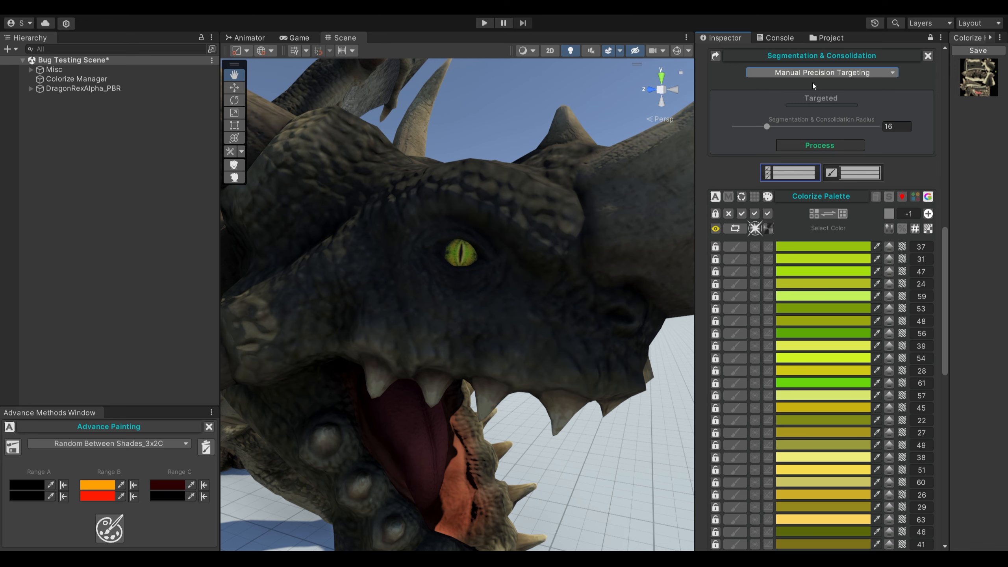
# Target the dragon's eye in the texture preview with painting enabled for all palette colors, and save the current state.
pyautogui.click(752, 198)
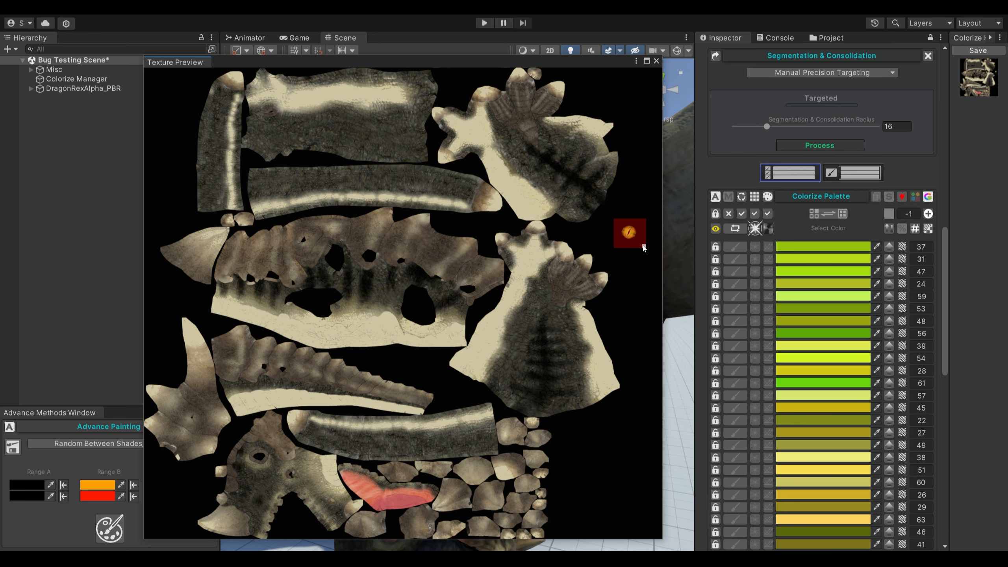
pyautogui.click(740, 215)
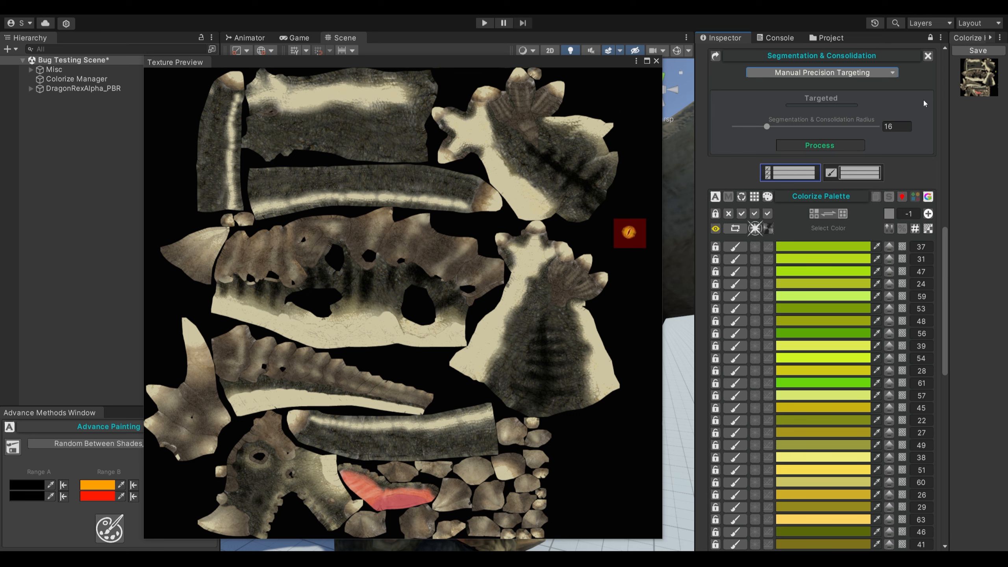
pyautogui.click(971, 51)
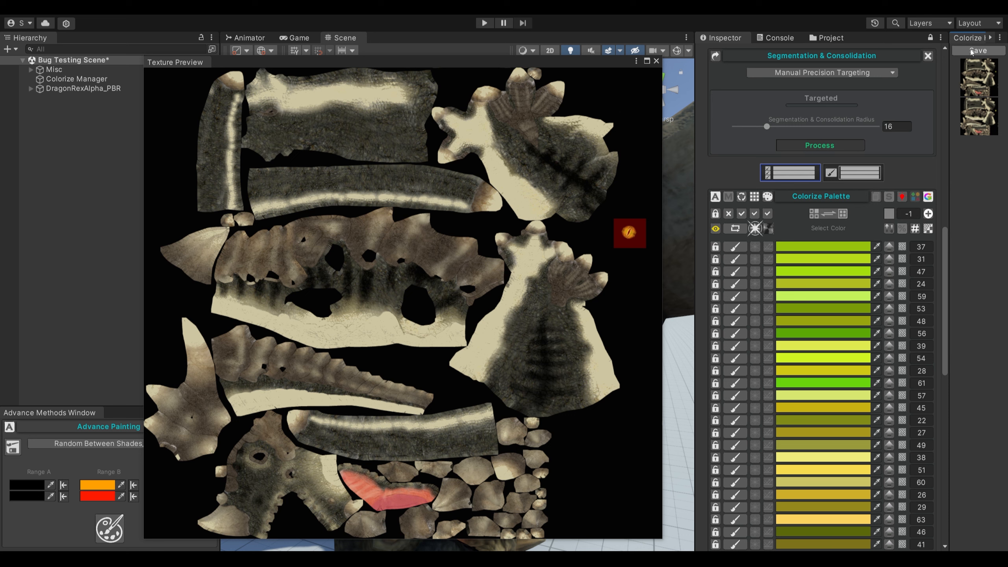
# Process the targeted eye area with a radius of 16, then highlight the eye's color group and close the texture preview.
pyautogui.click(836, 145)
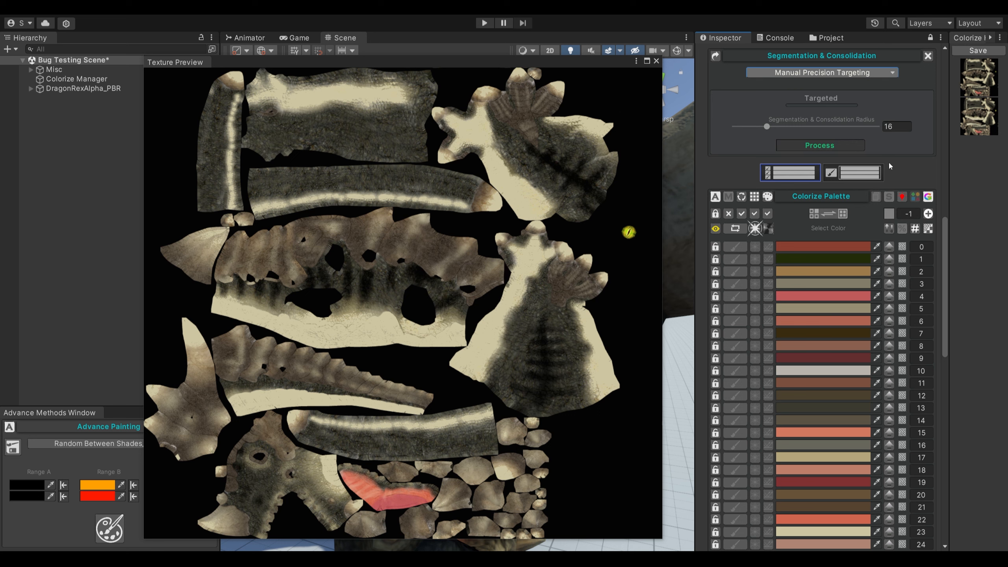
pyautogui.click(875, 174)
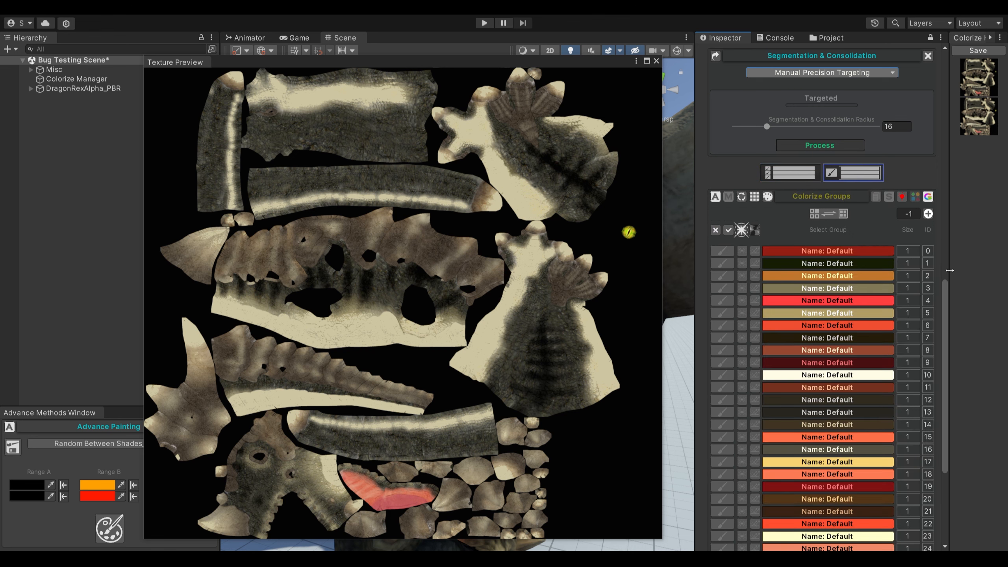
pyautogui.moveTo(945, 283); pyautogui.dragTo(943, 356)
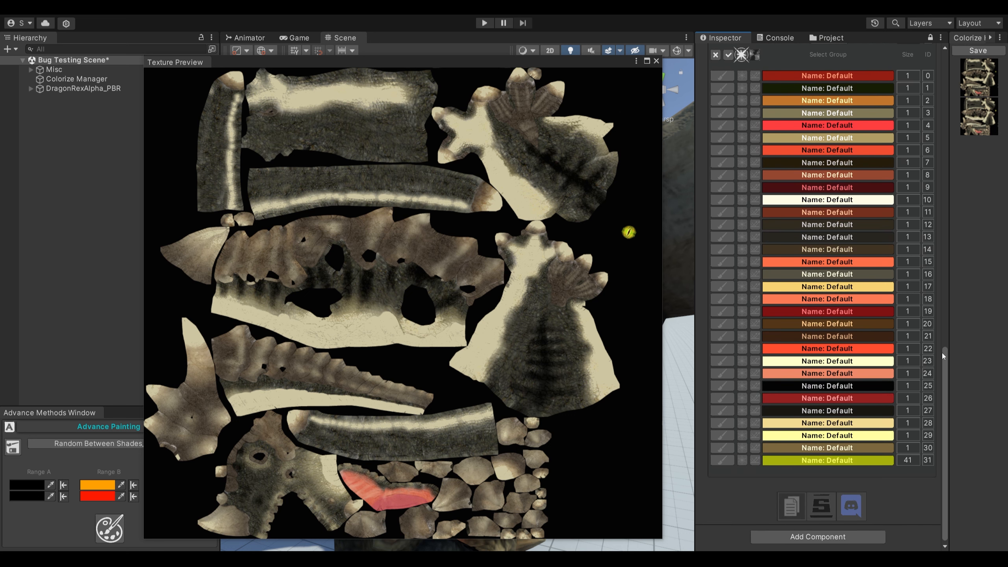
pyautogui.click(865, 461)
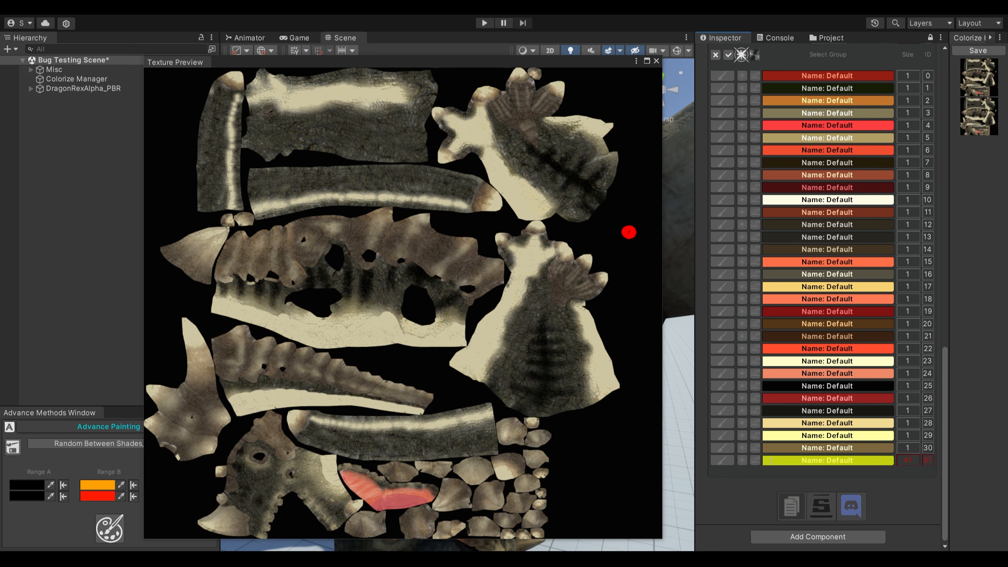
pyautogui.click(656, 61)
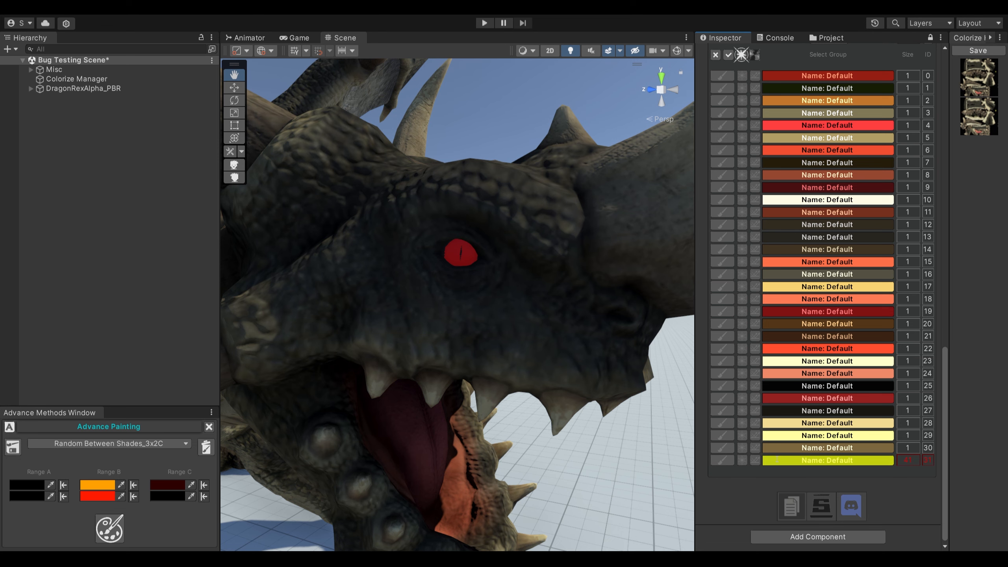
# Set the Segmentation & Consolidation radius to 4 and restore the saved color state.
pyautogui.moveTo(945, 492); pyautogui.dragTo(956, 414)
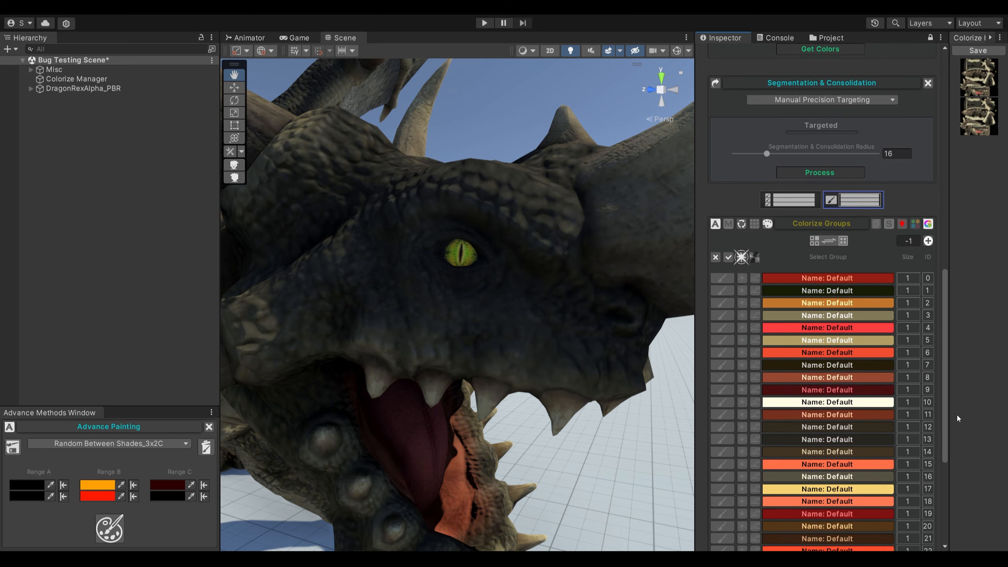
pyautogui.moveTo(765, 154); pyautogui.dragTo(753, 154)
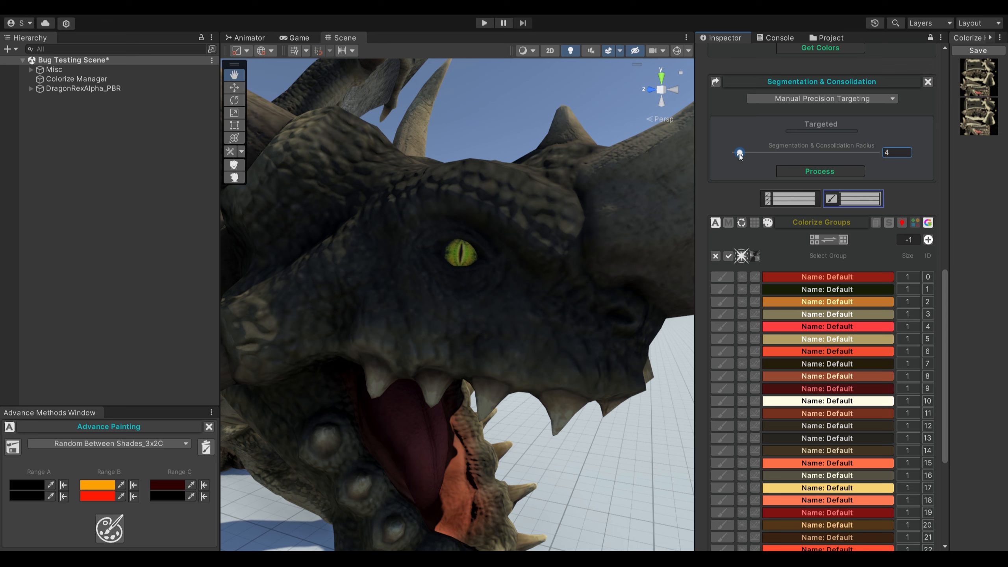
pyautogui.click(986, 81)
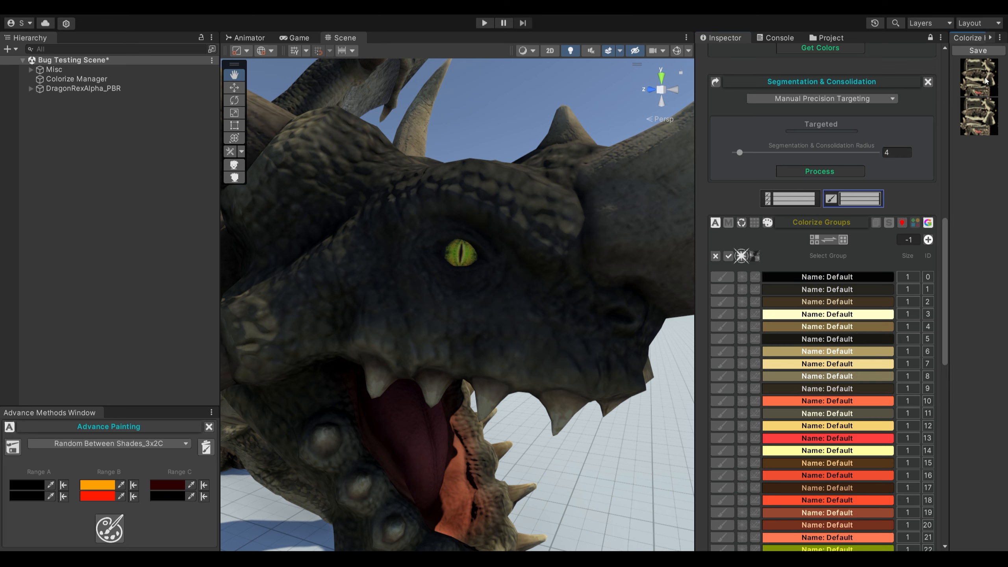
# Target the dragon's eye in the texture preview, process the segmentation, and show the eye's group among the Colorize Groups.
pyautogui.click(807, 198)
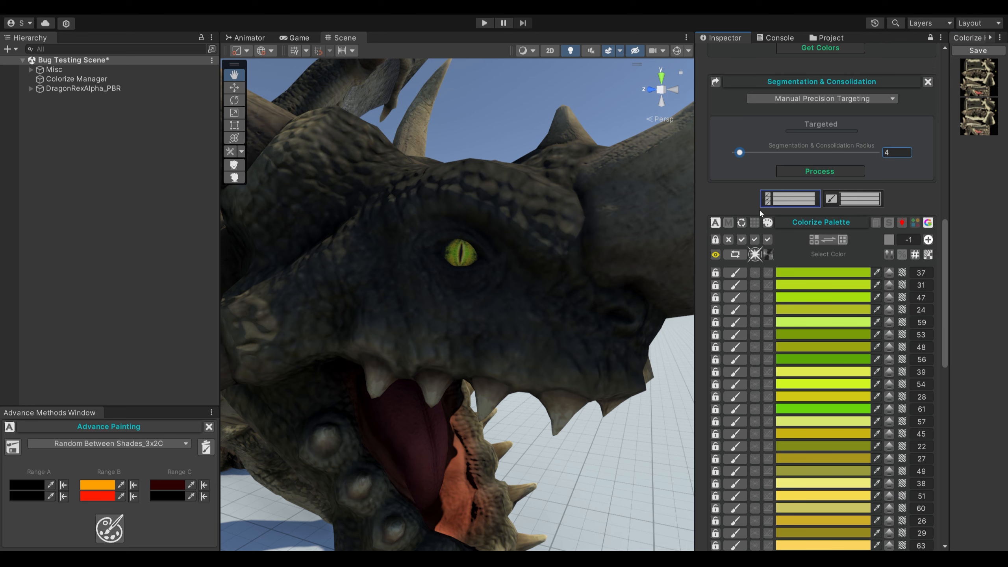
pyautogui.click(758, 223)
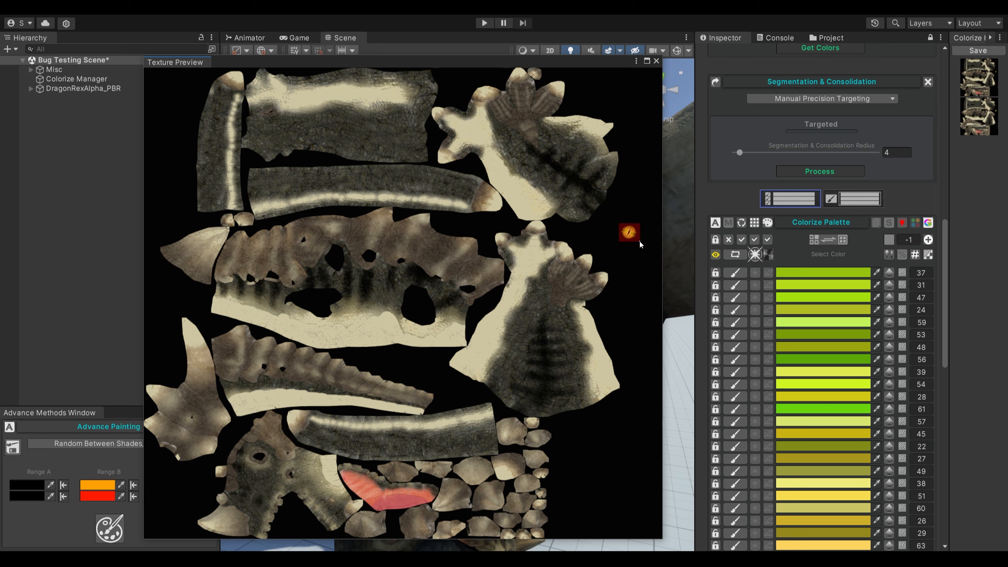
pyautogui.click(791, 173)
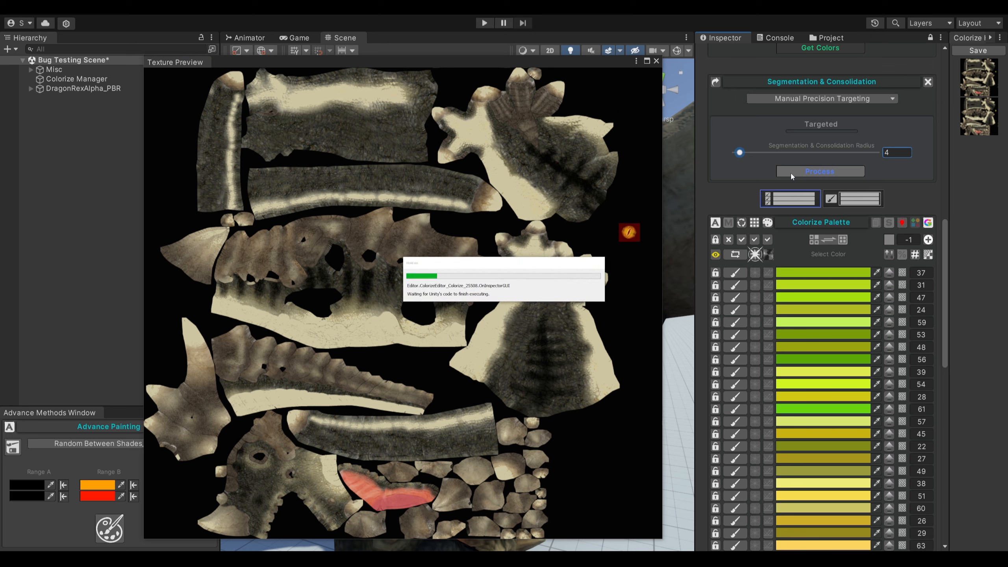
pyautogui.click(853, 196)
pyautogui.moveTo(946, 273); pyautogui.dragTo(967, 401)
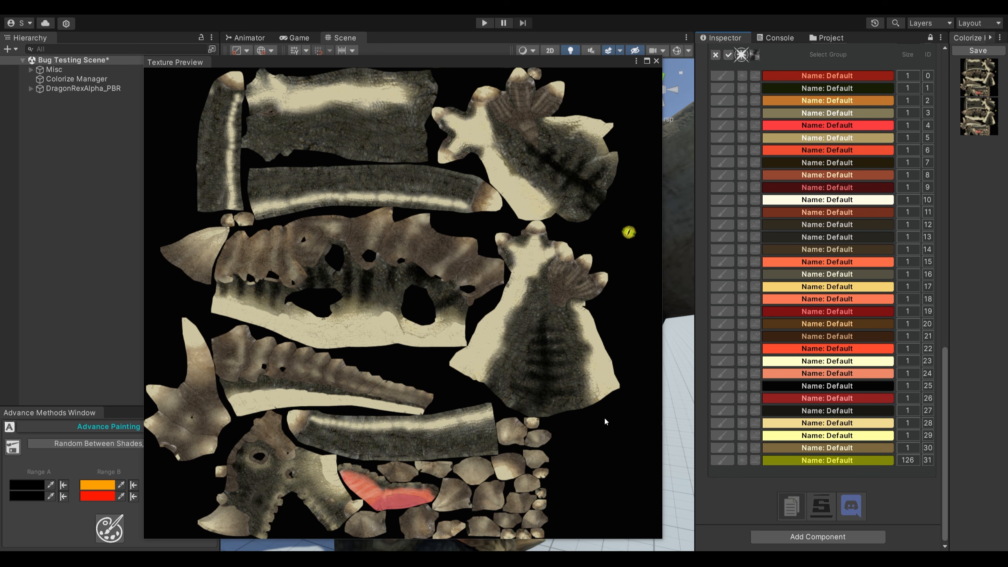
pyautogui.click(656, 61)
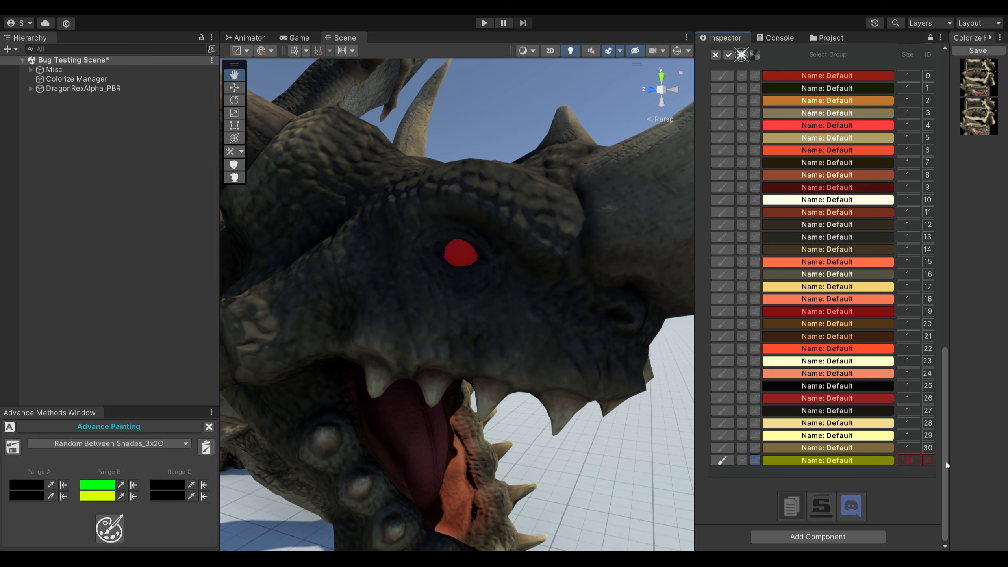
# Open the Metallic & Reflections settings for the groups and set metallic to 0.894 and reflections to 0.687.
pyautogui.moveTo(945, 462); pyautogui.dragTo(943, 375)
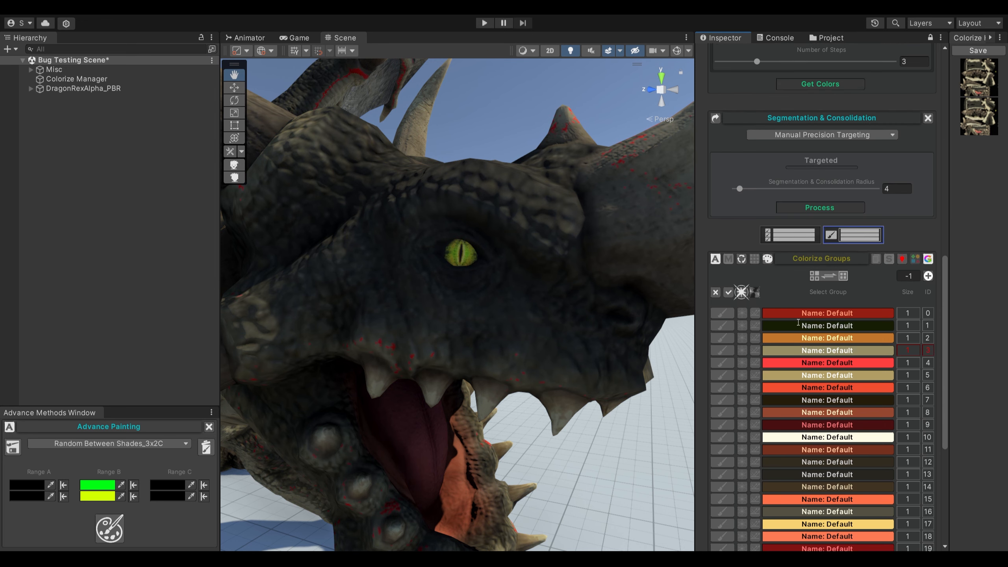
pyautogui.click(755, 291)
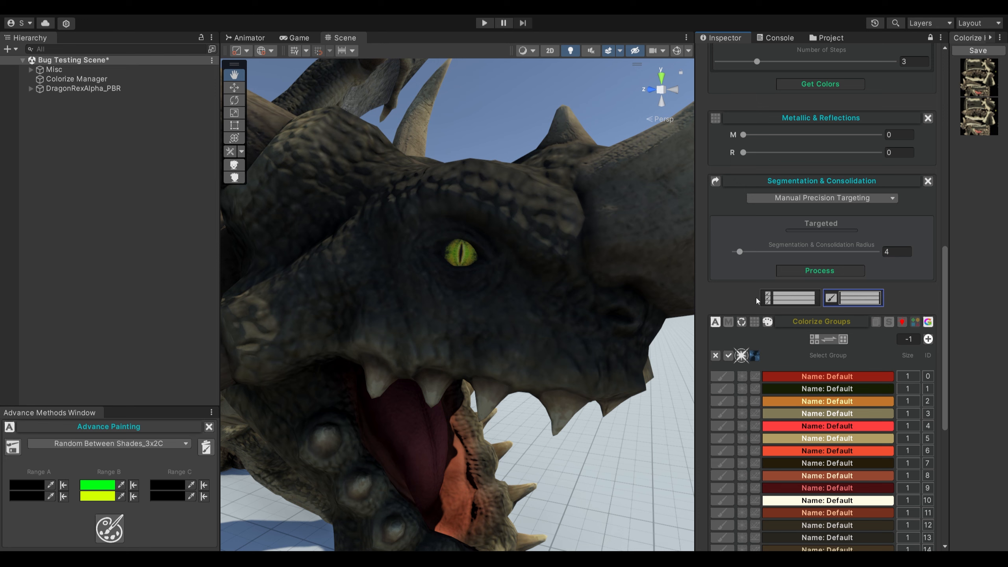
pyautogui.moveTo(745, 152); pyautogui.dragTo(885, 137)
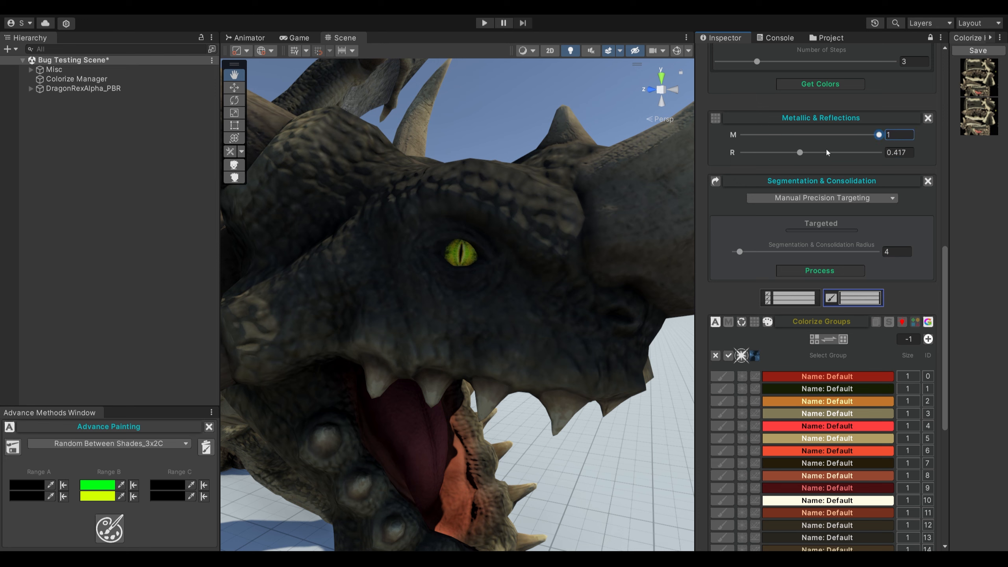
pyautogui.moveTo(800, 155); pyautogui.dragTo(836, 155)
pyautogui.click(873, 136)
pyautogui.moveTo(877, 135); pyautogui.dragTo(865, 136)
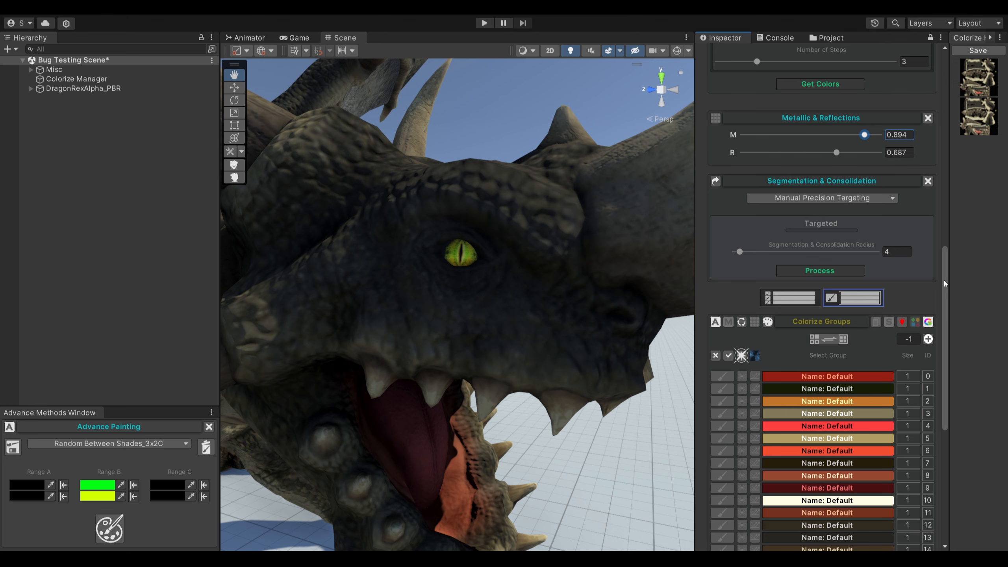
# Enable emission for the eye's color group 31 and set the emission color's intensity to 0.8.
pyautogui.moveTo(945, 281); pyautogui.dragTo(944, 472)
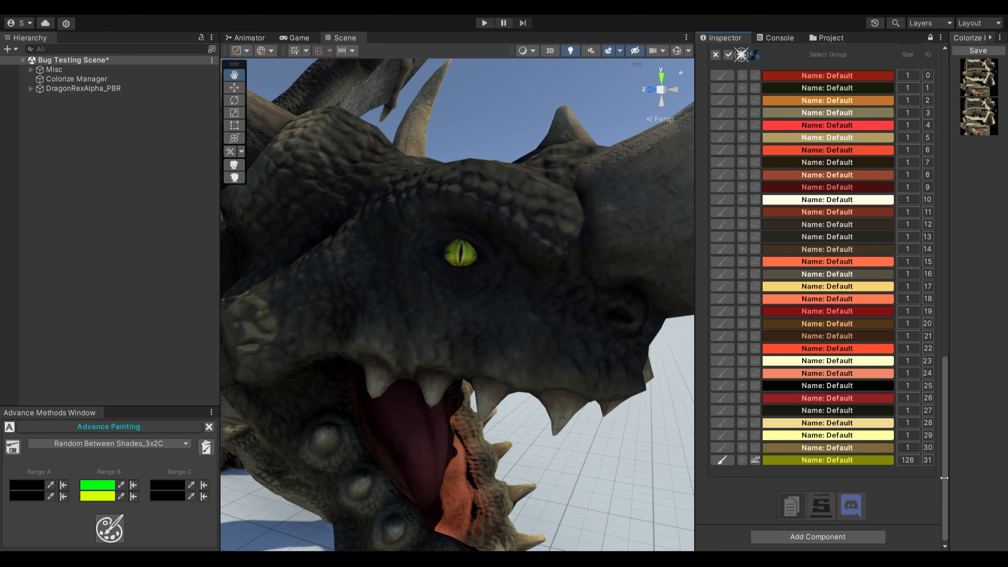
pyautogui.click(742, 462)
pyautogui.moveTo(944, 455); pyautogui.dragTo(952, 275)
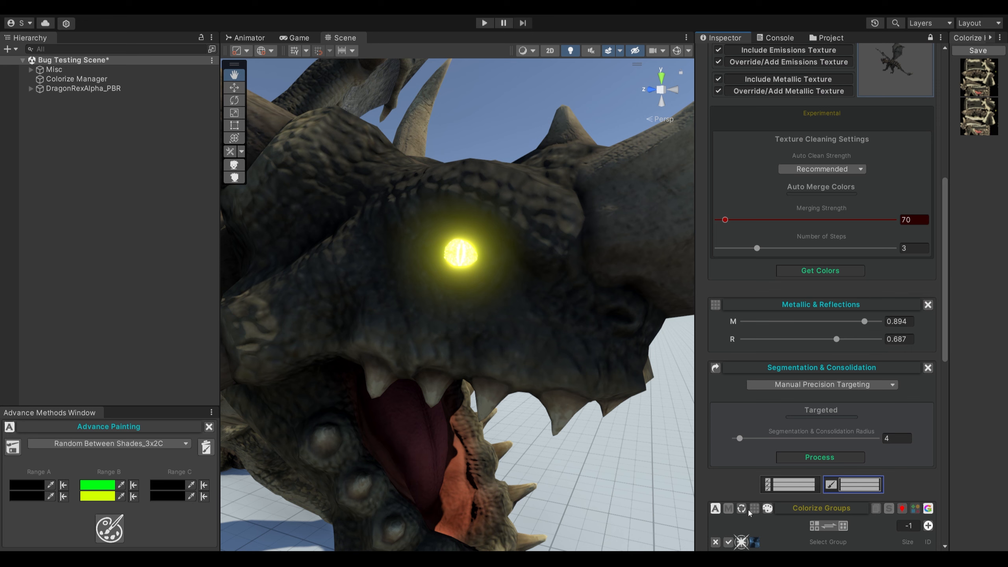
pyautogui.click(741, 541)
pyautogui.click(772, 394)
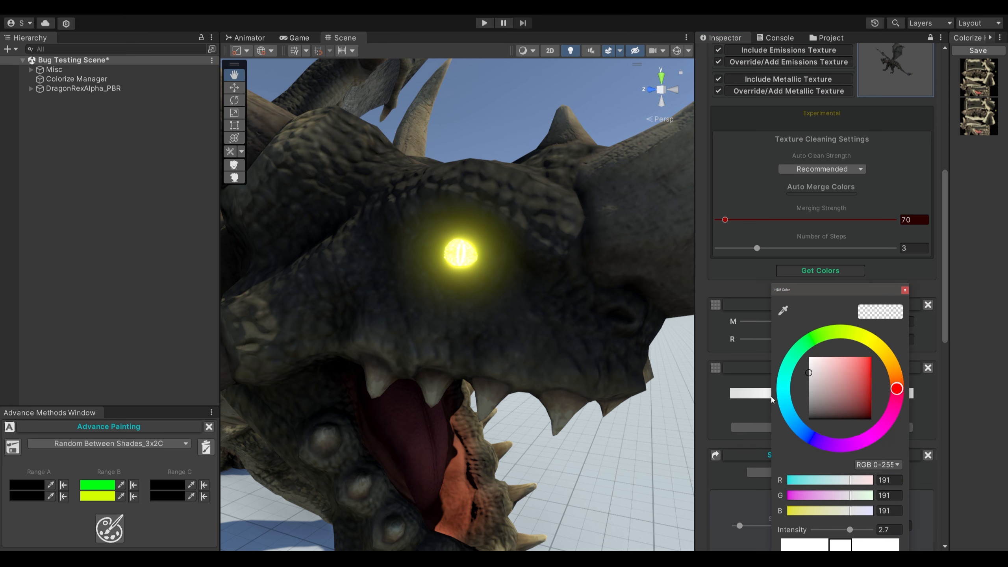
pyautogui.moveTo(849, 529); pyautogui.dragTo(843, 530)
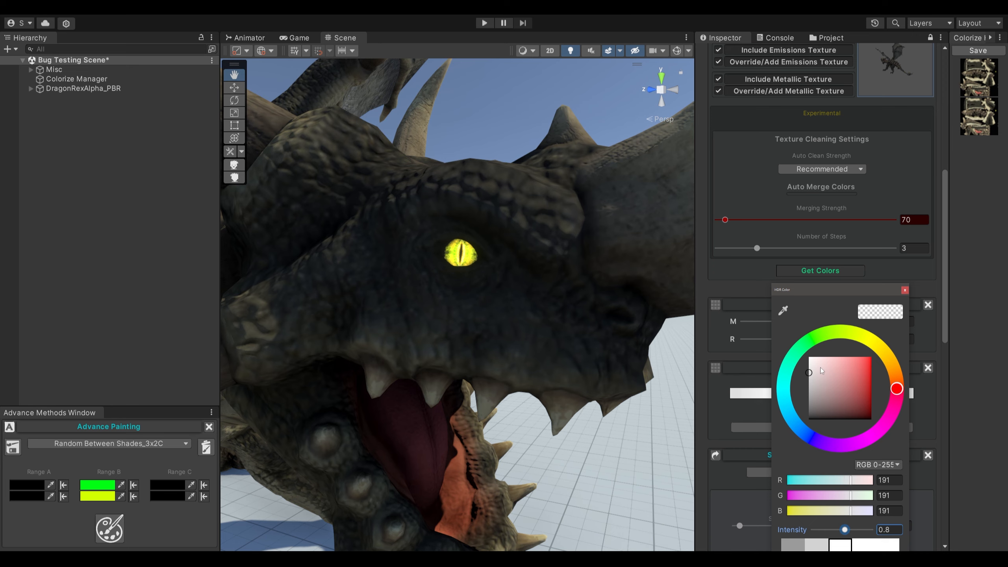